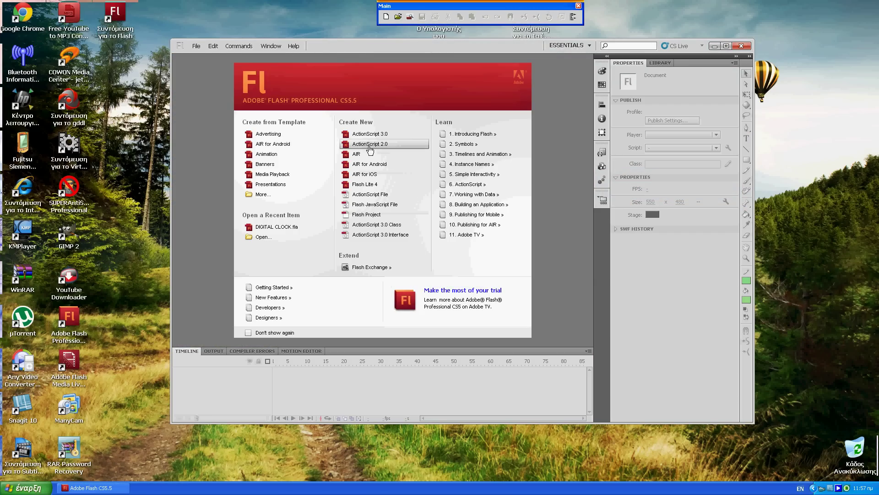
Create a new ActionScript 2.0 document and set its dimensions to 350 px wide by 102 px high
left_click(369, 143)
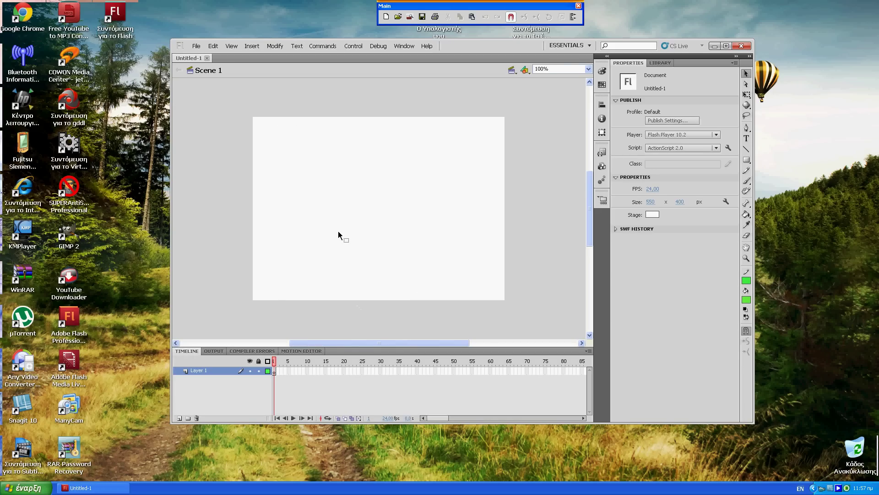
right_click(339, 235)
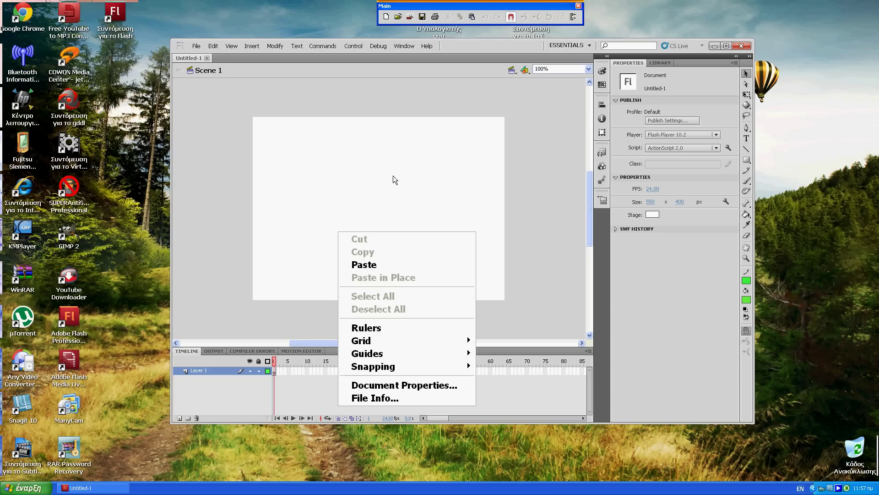
left_click(378, 386)
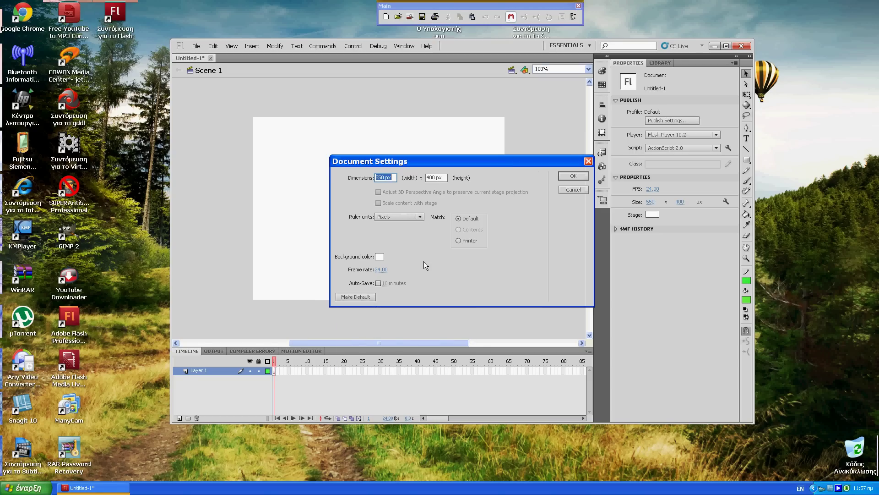
key("BackSpace")
type("350")
key("Tab")
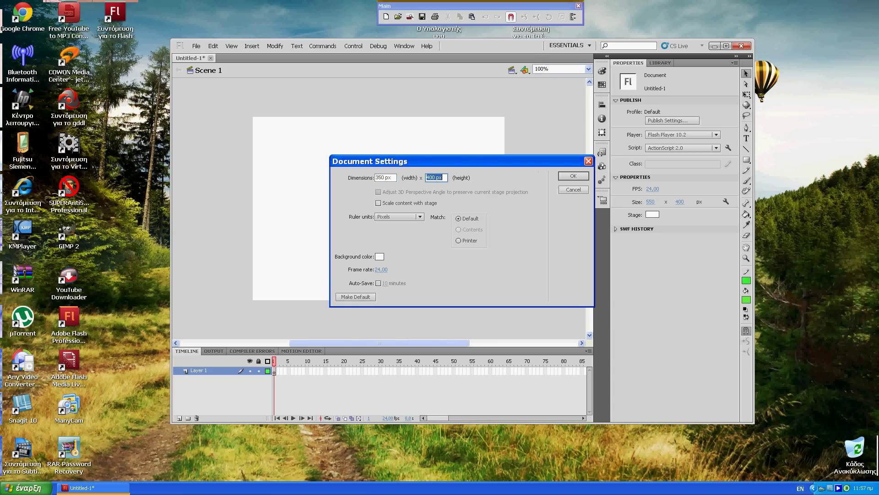
key("BackSpace")
type("102")
Set the document's background color to dark navy blue and apply the document settings
left_click(379, 256)
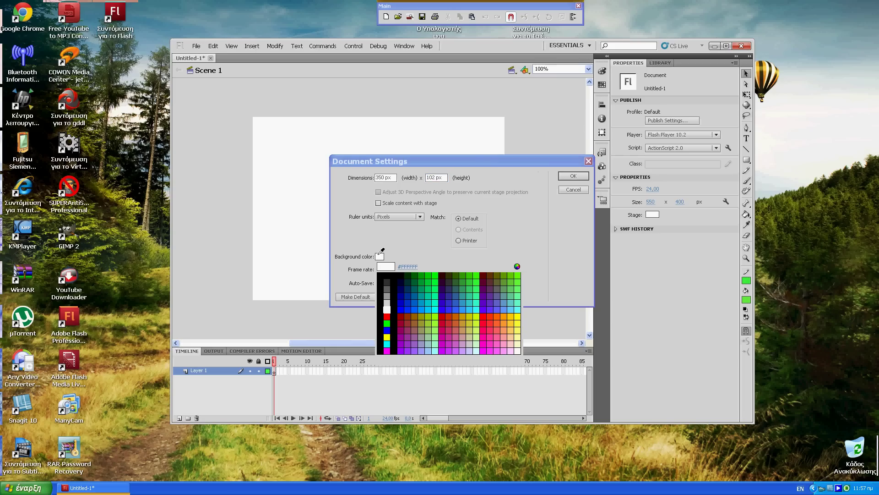
left_click(403, 289)
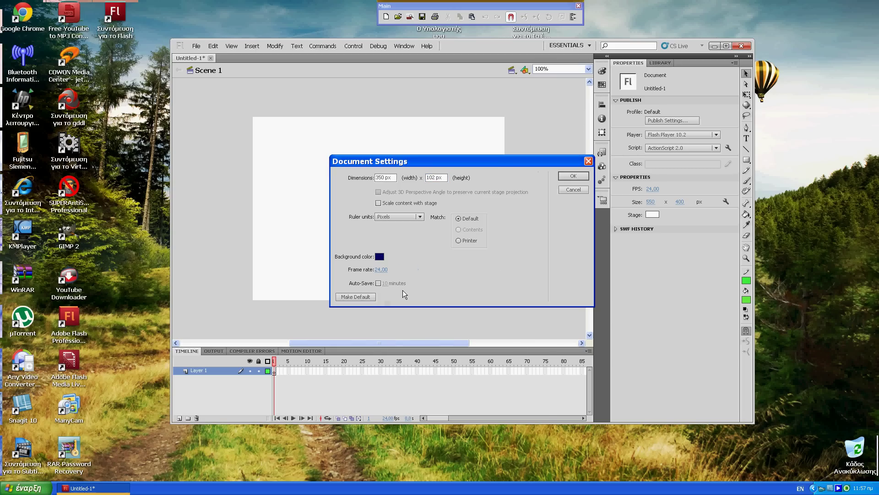
left_click(573, 177)
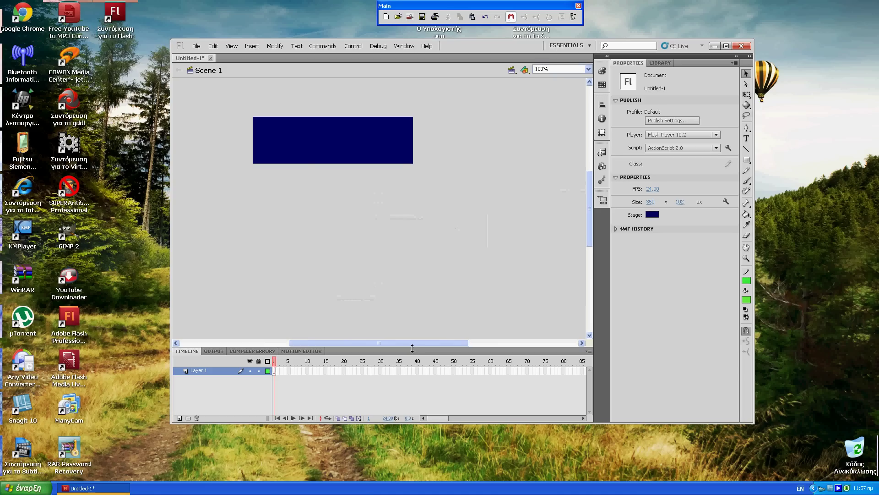
Rename Layer 1 as "clock"
left_click_drag(413, 345, 388, 342)
left_click_drag(592, 234, 592, 208)
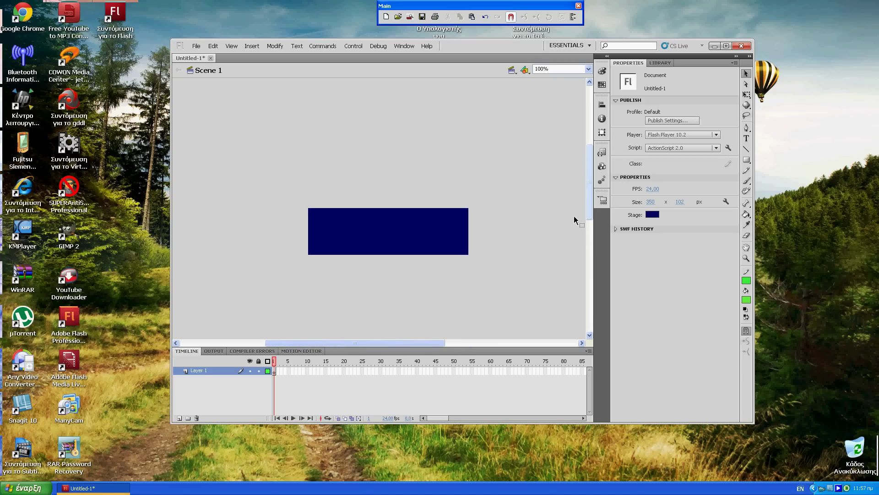
double_click(199, 372)
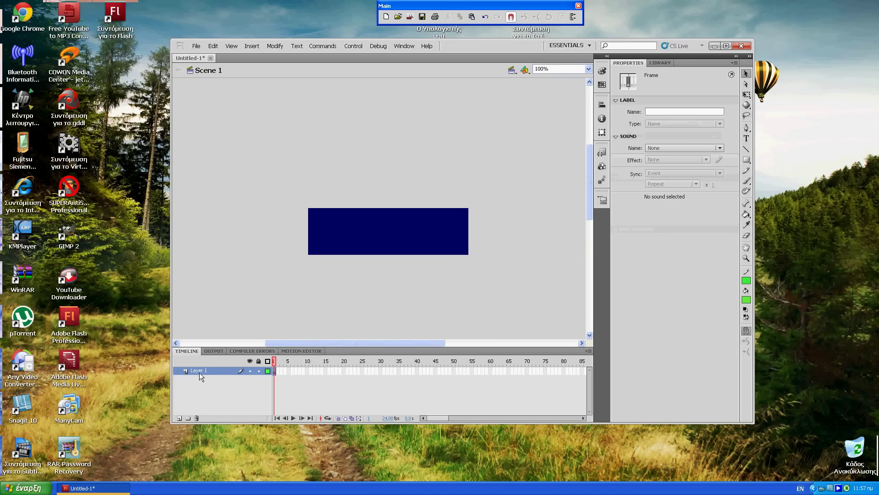
key("BackSpace")
type("clock")
left_click(288, 268)
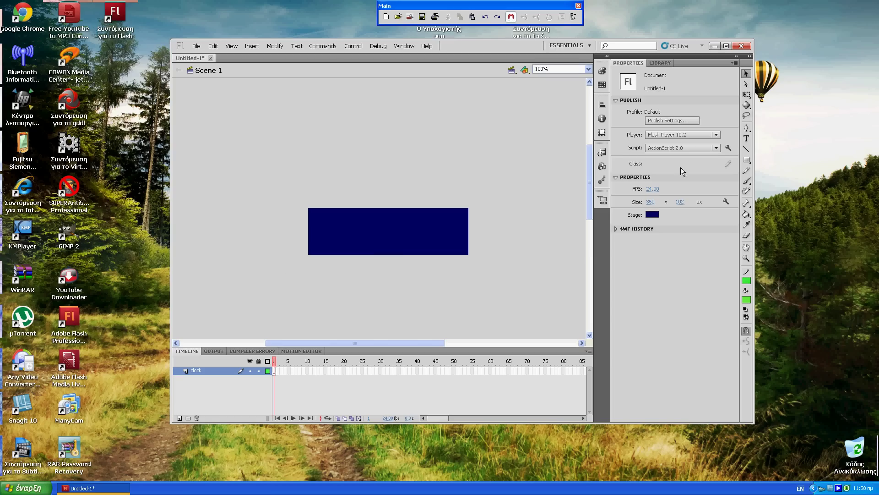
Draw a dynamic text field about 103 px high over the stage and set its width to 350 px
left_click(746, 140)
left_click_drag(378, 227, 425, 236)
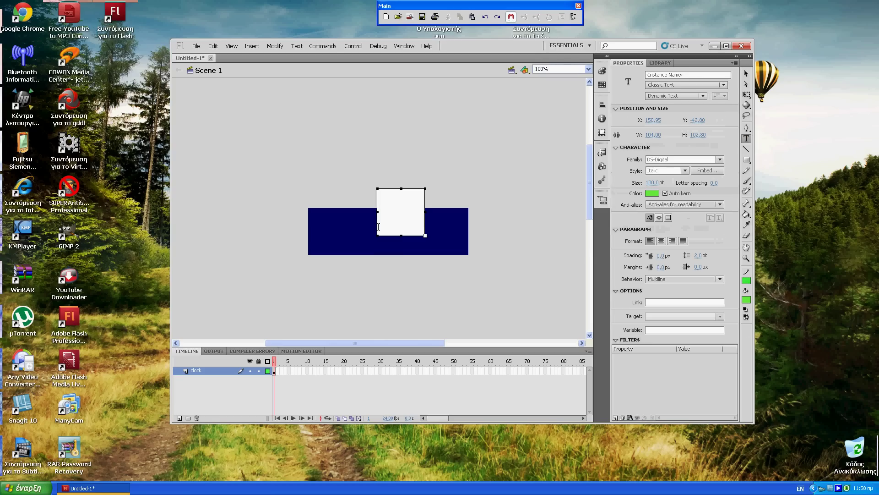
left_click(658, 133)
key("BackSpace")
type("350")
key("Tab")
Position the text field at X 0 and Y 0 so it aligns with the stage
type("0.0")
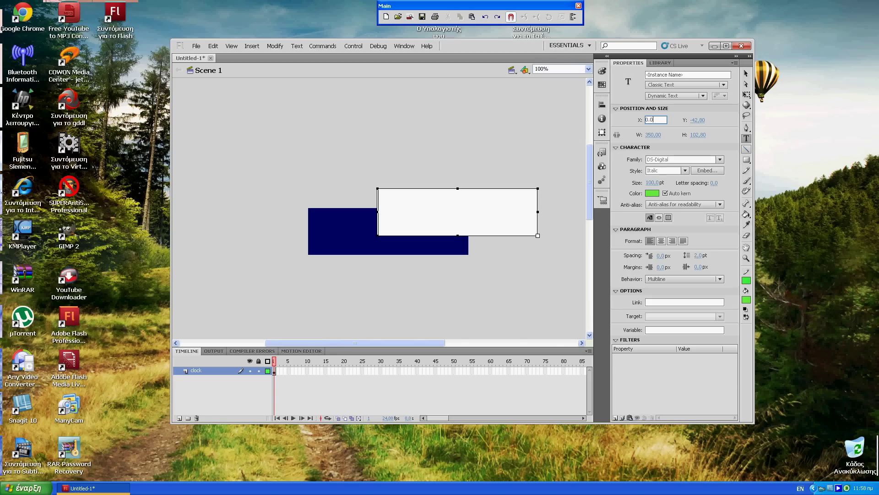
left_click(697, 120)
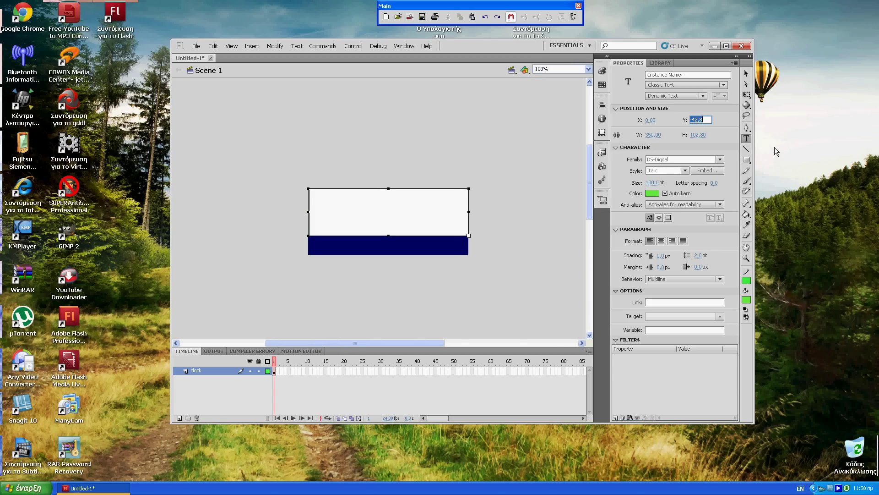
type("0")
type(".0")
key("Return")
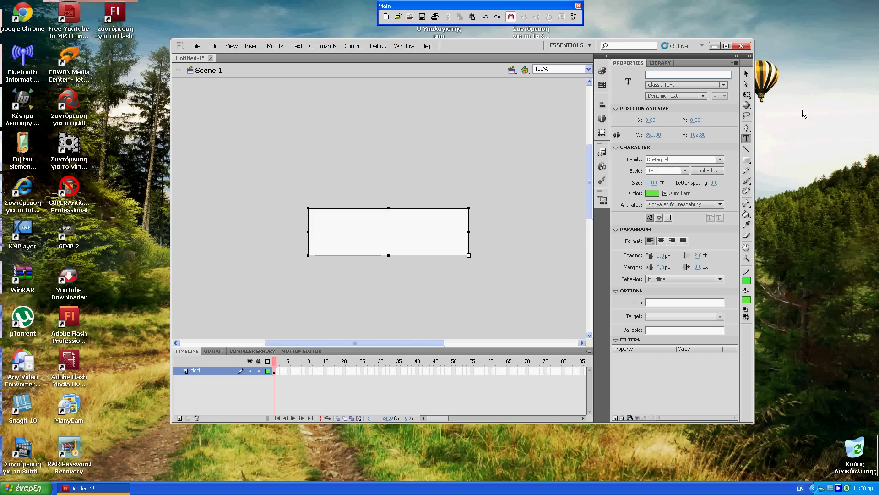
Give the text field the instance name "clock_txt" and leave text editing with the field selected
type("lock_txt")
left_click(229, 371)
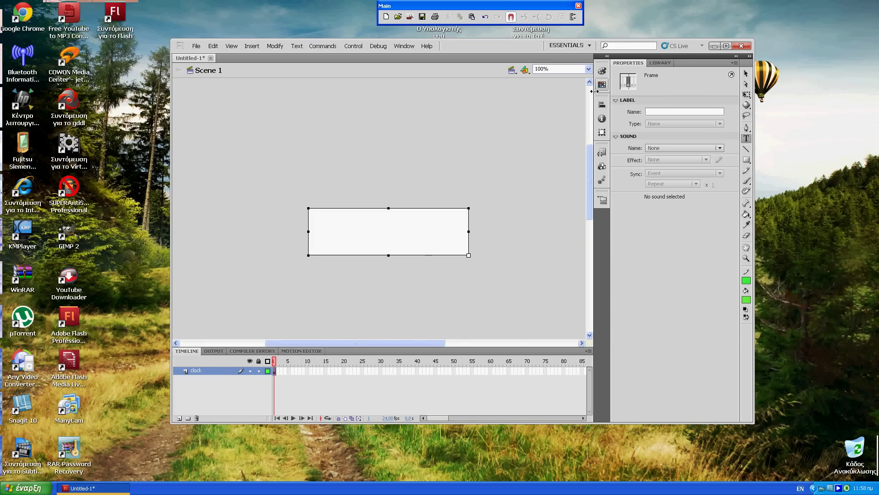
left_click(747, 74)
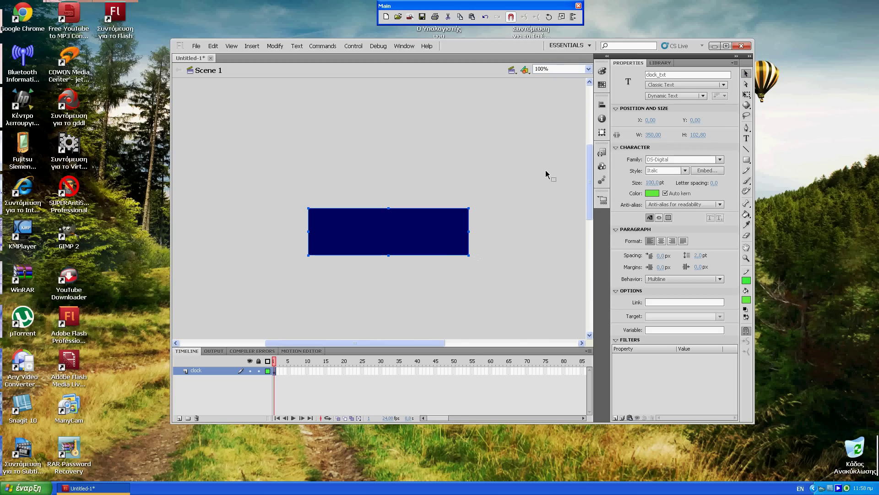
Embed the text field's DS-Digital Italic font as Font 1, exported for ActionScript, and check it in the library
left_click(655, 63)
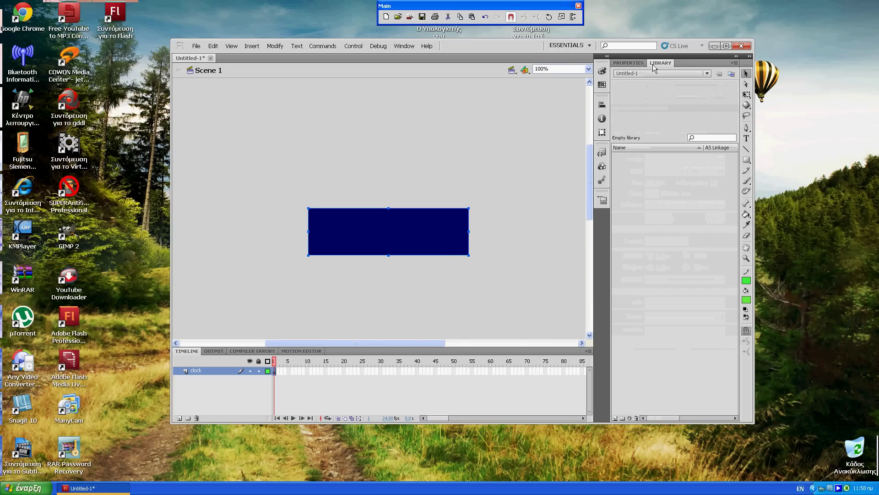
left_click(628, 63)
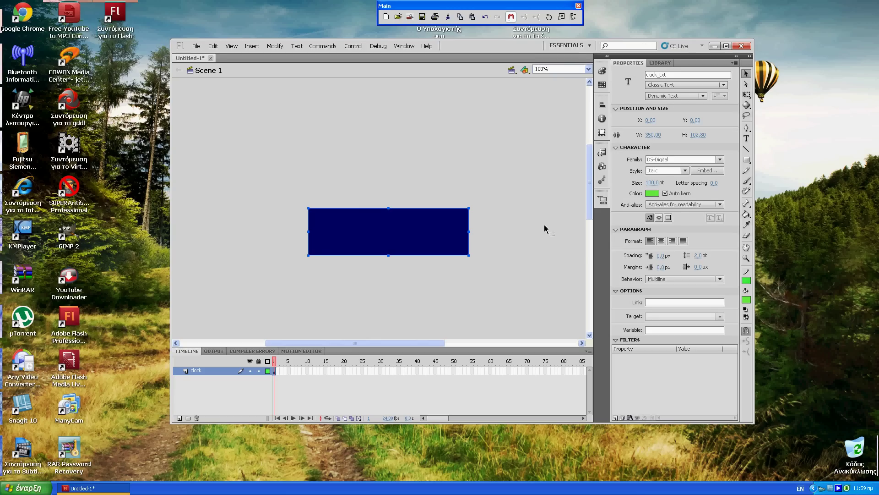
left_click(707, 171)
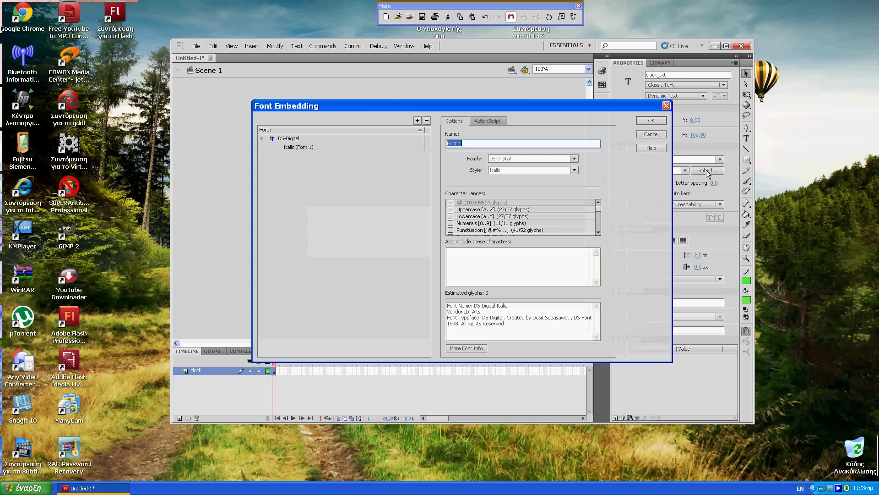
left_click(452, 203)
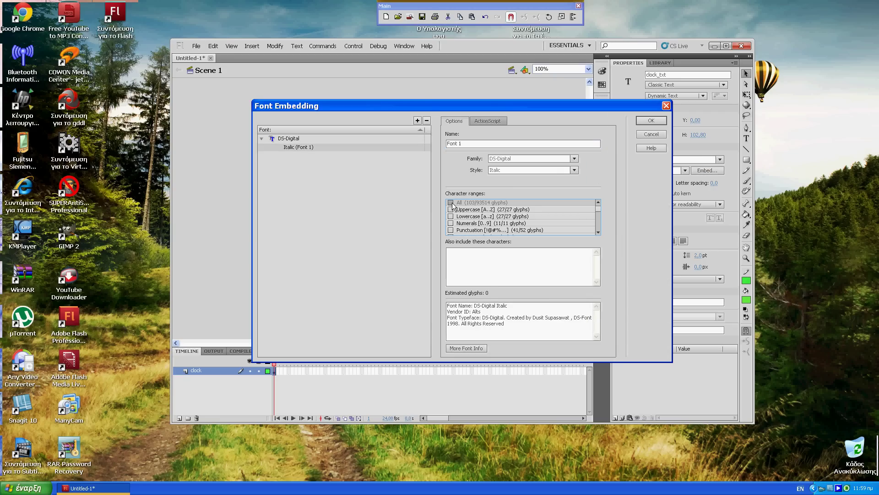
left_click(488, 122)
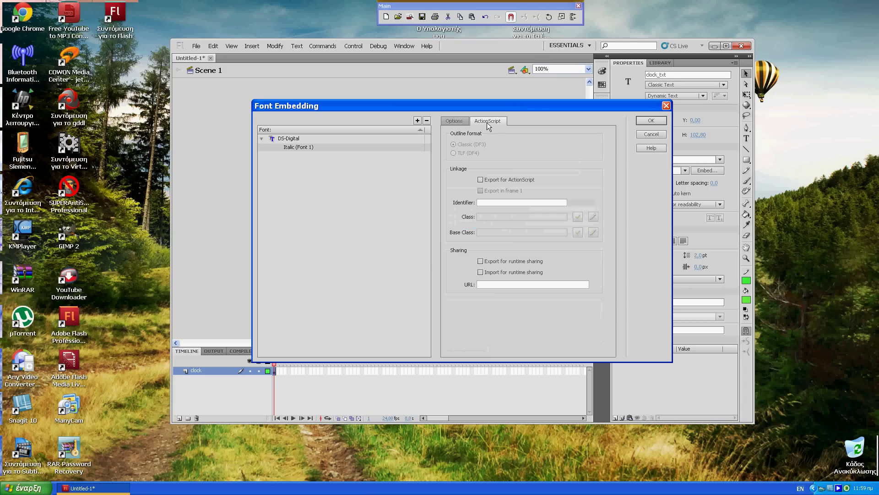
left_click(481, 180)
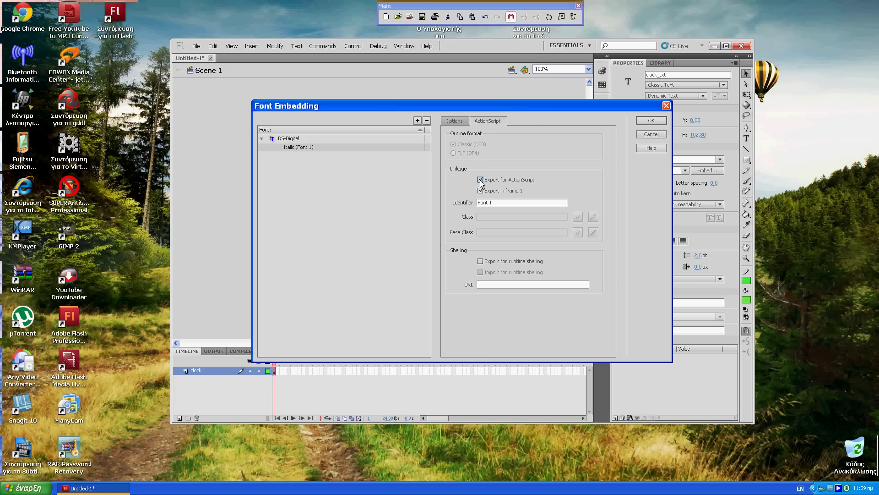
left_click(650, 121)
left_click(664, 64)
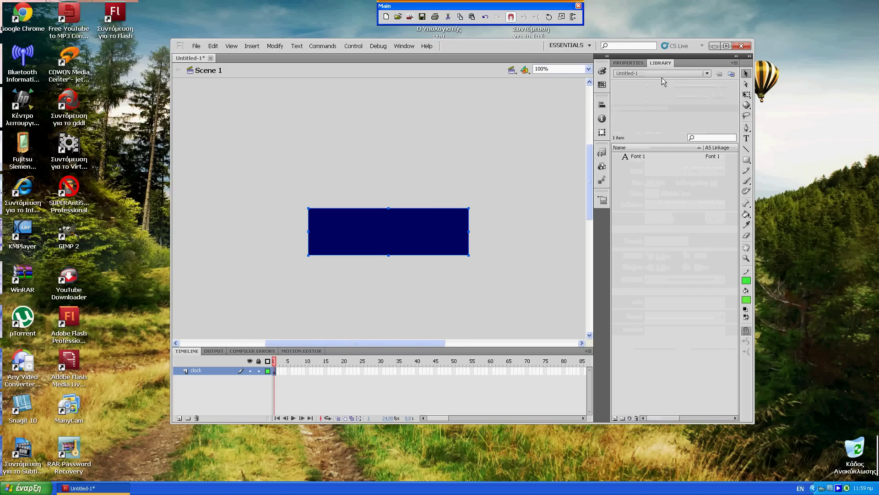
left_click(631, 63)
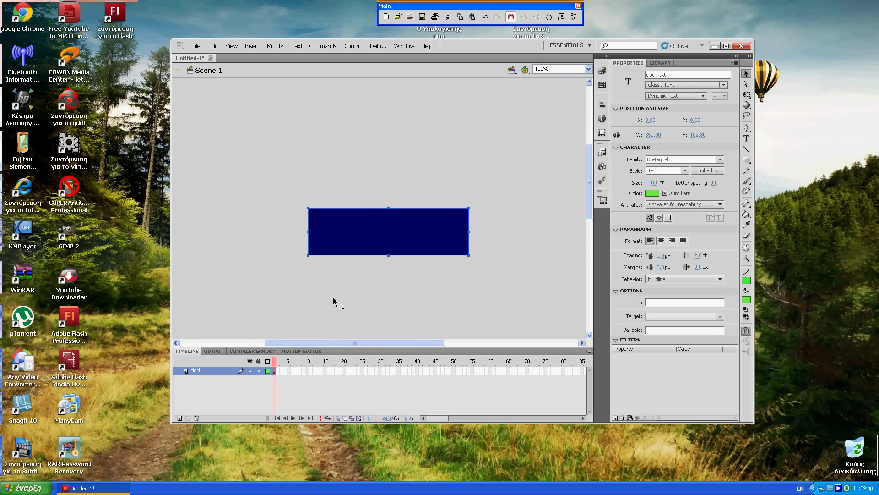
Add a Glow filter to the clock text field with 15 px horizontal and vertical blur and a bright green color
left_click(617, 417)
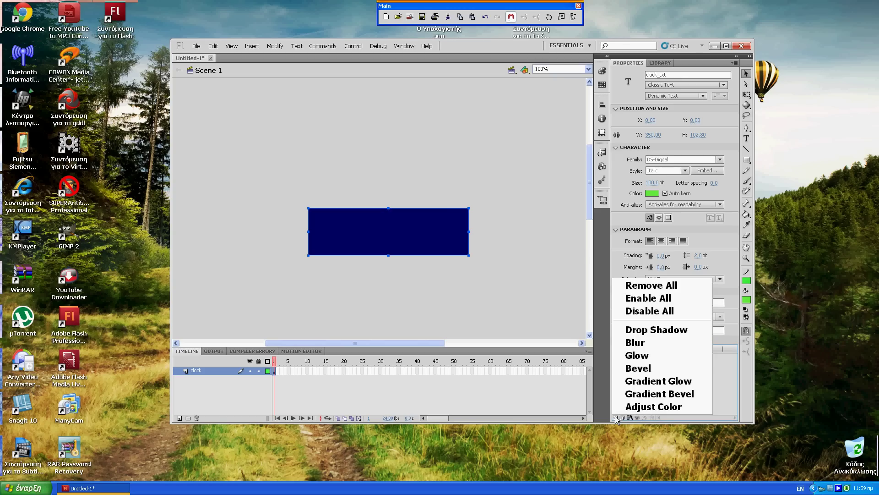
left_click(638, 357)
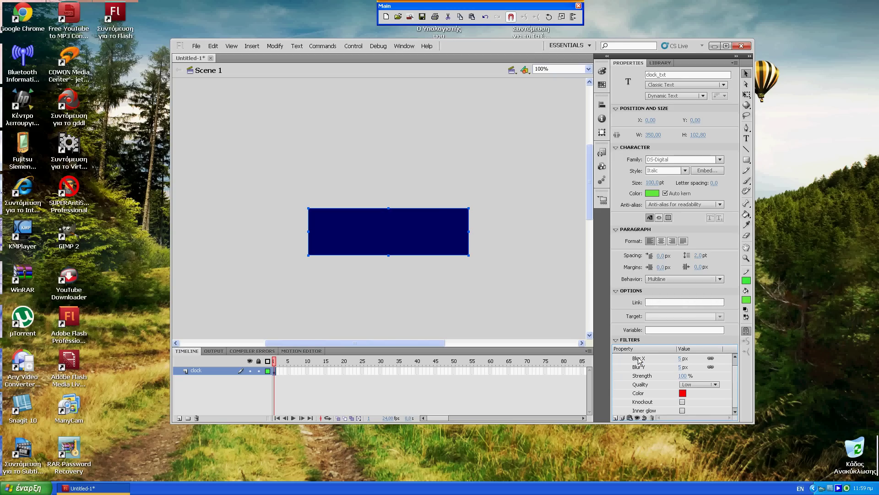
left_click(682, 359)
type("15")
left_click(691, 369)
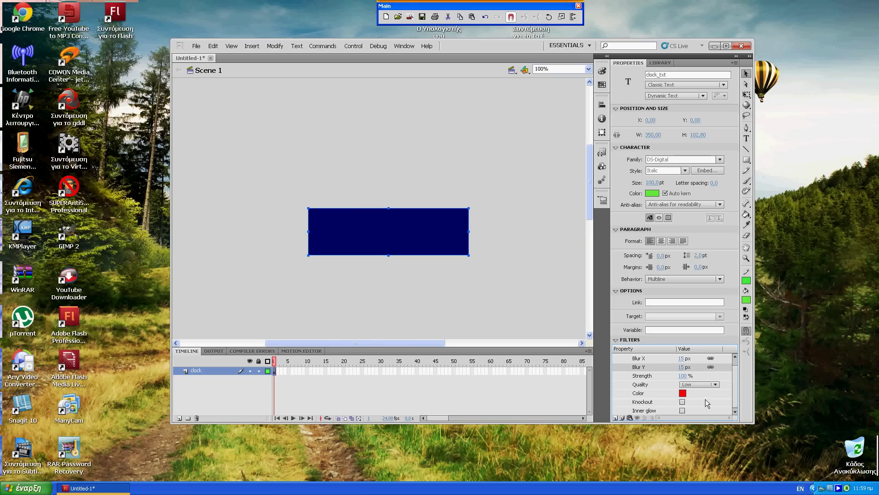
left_click(683, 393)
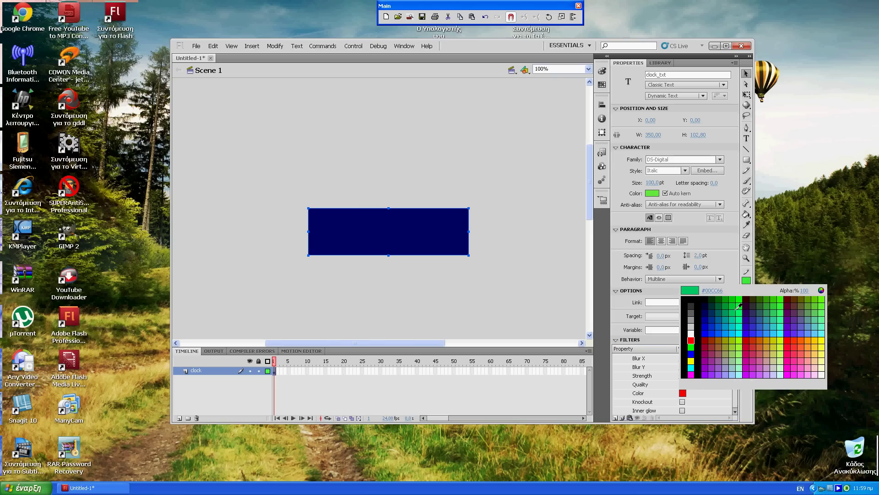
left_click(785, 298)
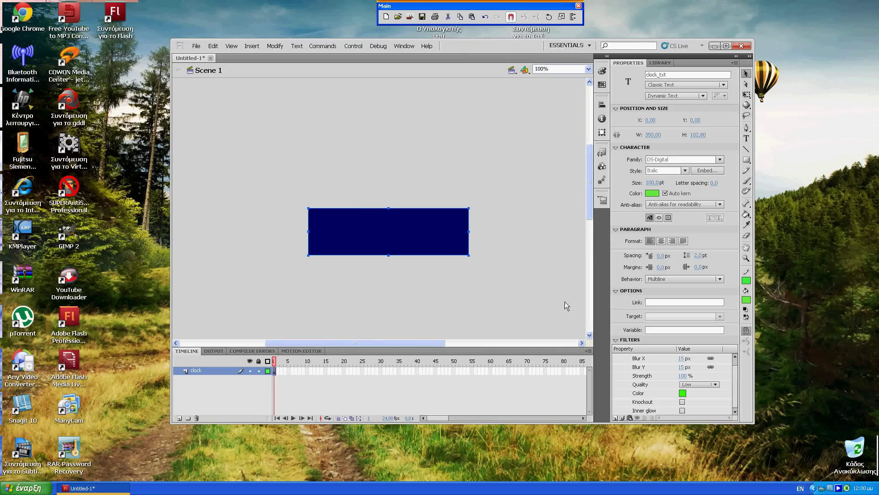
Add a new layer above the clock layer and name it "actions"
left_click(179, 419)
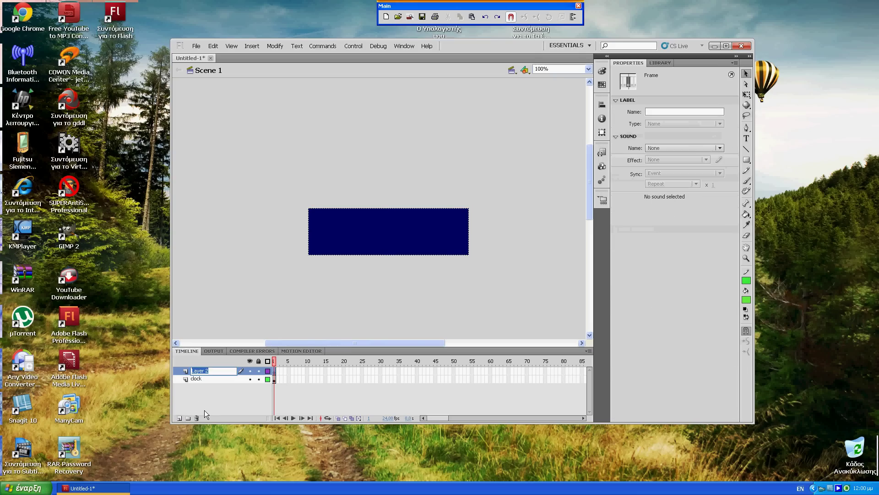
key("BackSpace")
type("actions")
left_click(205, 410)
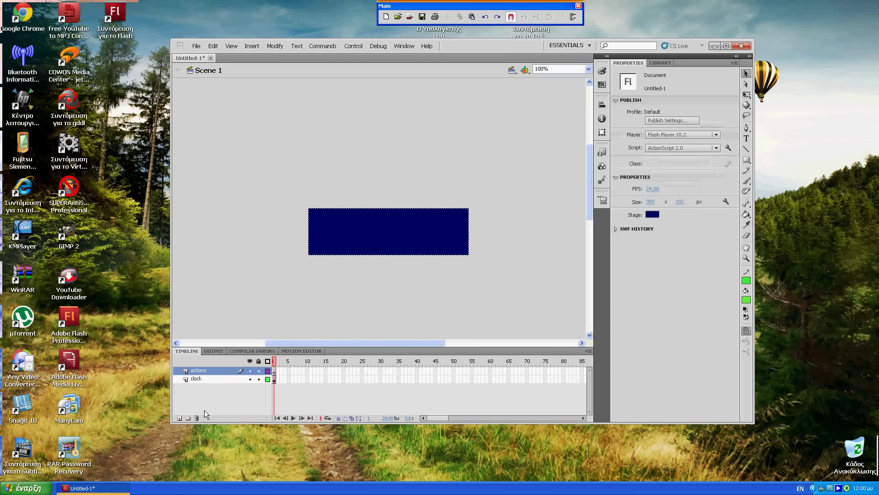
Label the first frame of the actions layer "actions"
left_click(274, 370)
left_click(660, 111)
type("actions")
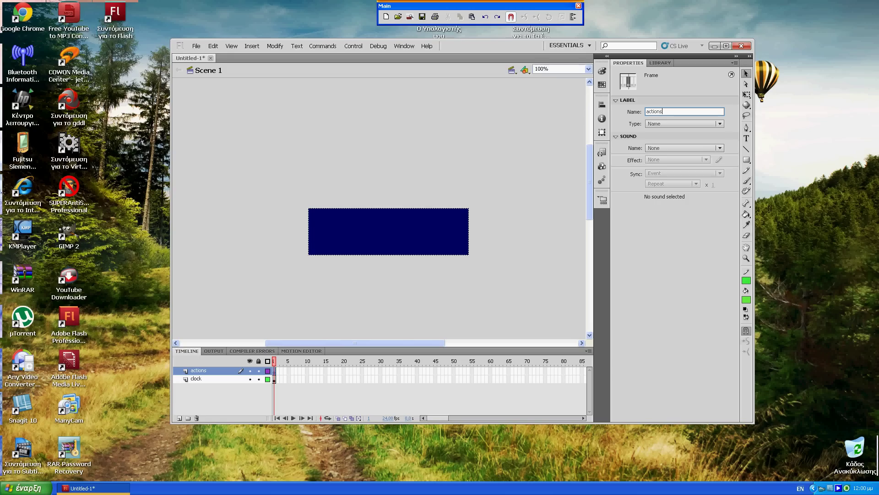
key("Return")
Open "digital clock cs3" from the My Documents folder in WordPad, copy its entire clock script, and return to the Flash document
double_click(529, 32)
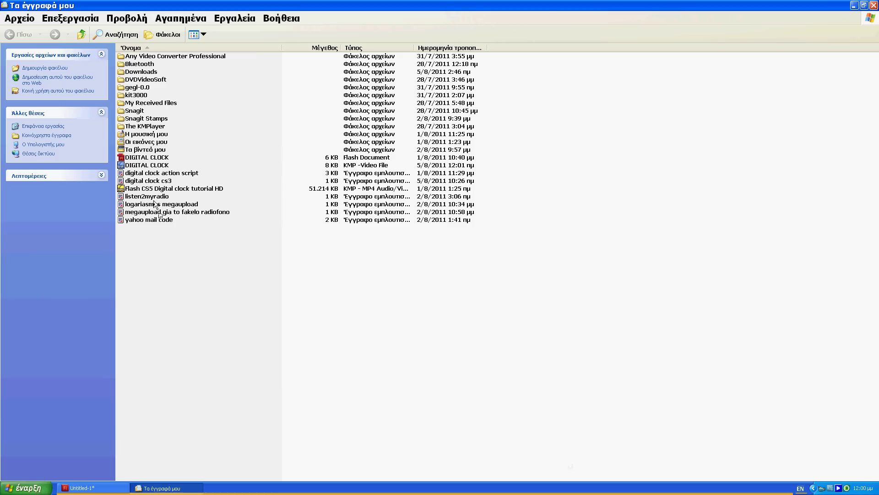
double_click(166, 180)
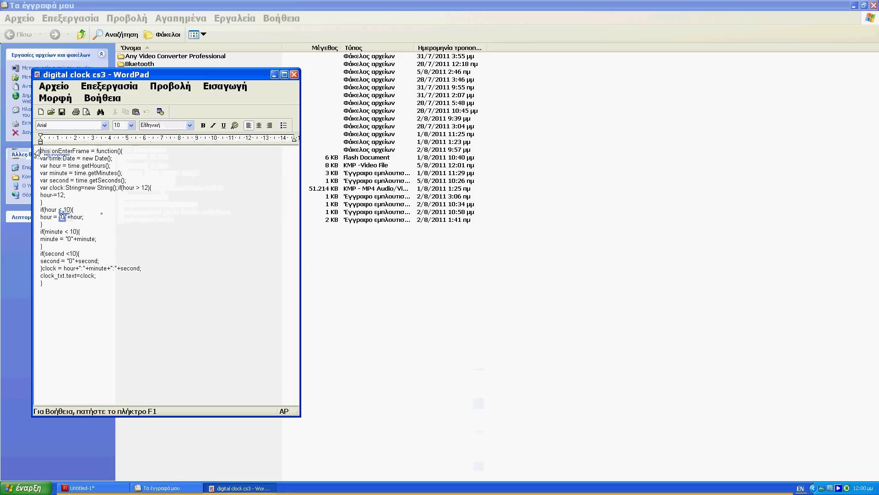
left_click_drag(40, 151, 83, 287)
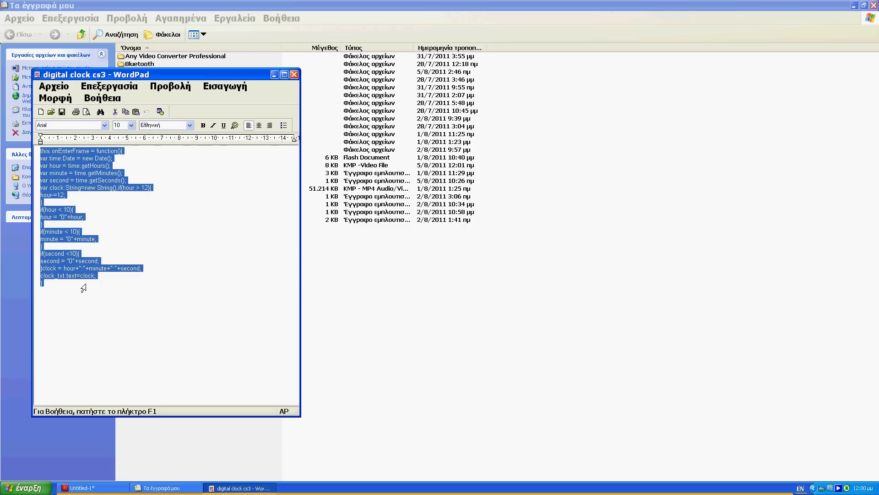
right_click(76, 268)
left_click(115, 287)
left_click(277, 75)
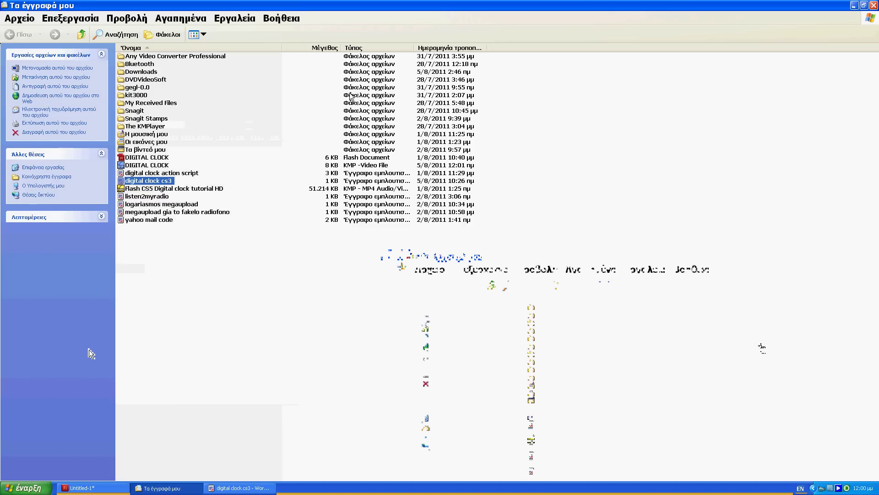
left_click(874, 5)
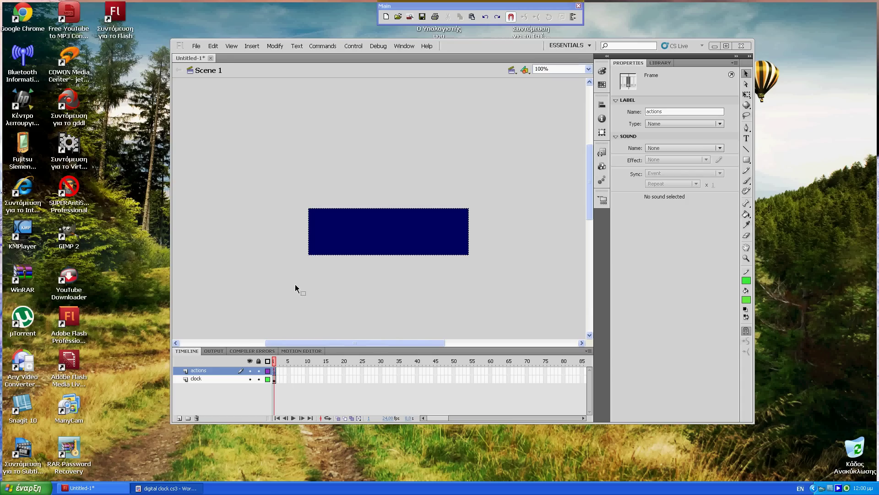
Paste the copied clock script into the frame actions of the actions layer's first frame and test the movie
left_click(275, 371)
right_click(274, 371)
left_click(297, 364)
right_click(315, 166)
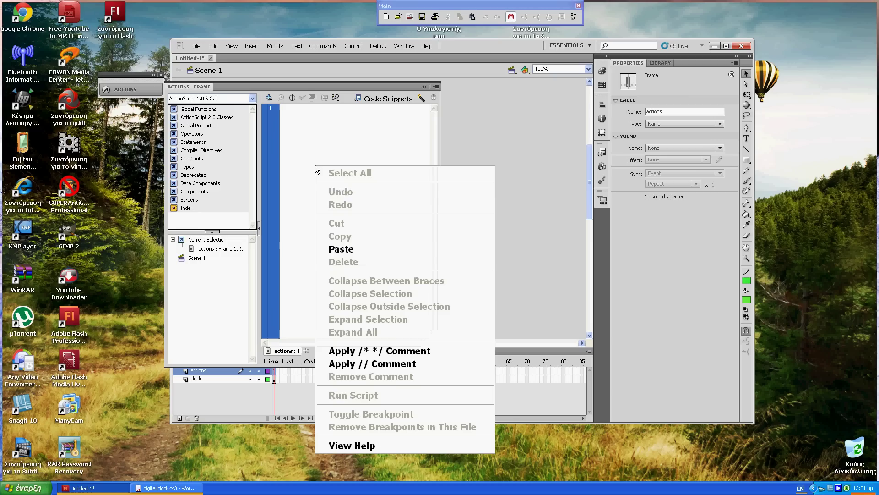
left_click(341, 249)
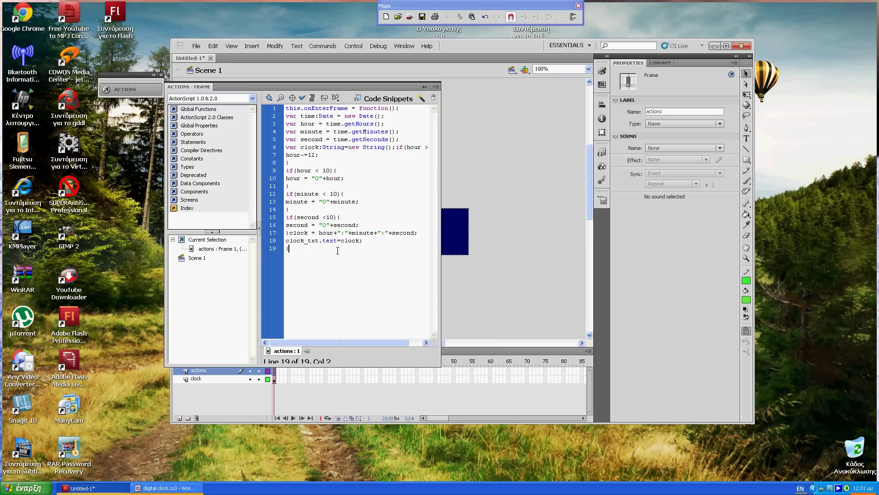
left_click(424, 86)
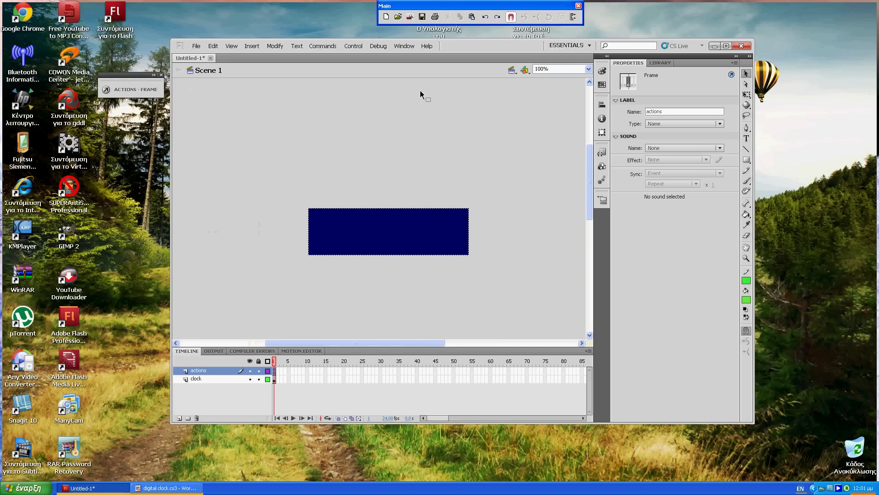
key("ctrl+Return")
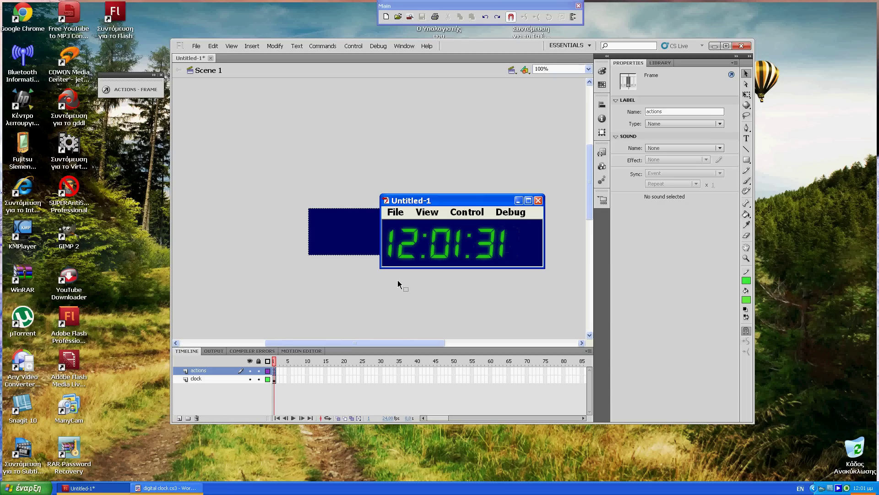
left_click(835, 489)
right_click(834, 489)
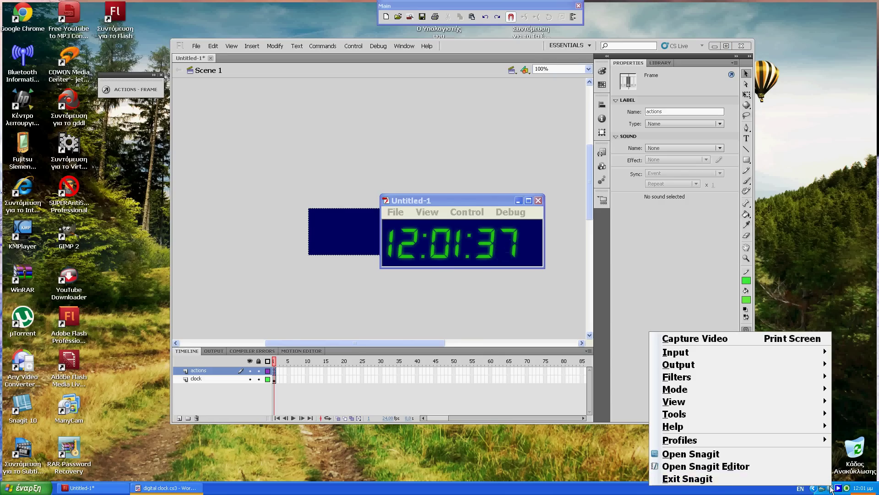